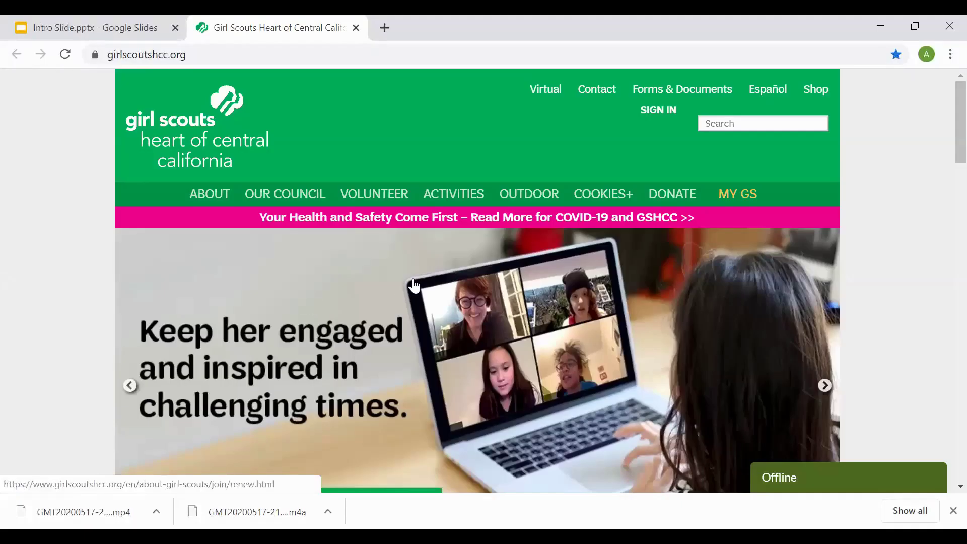
- Open the girl registration form from the JOIN! tile's GET STARTED! link
scroll(414, 285, "down", 4)
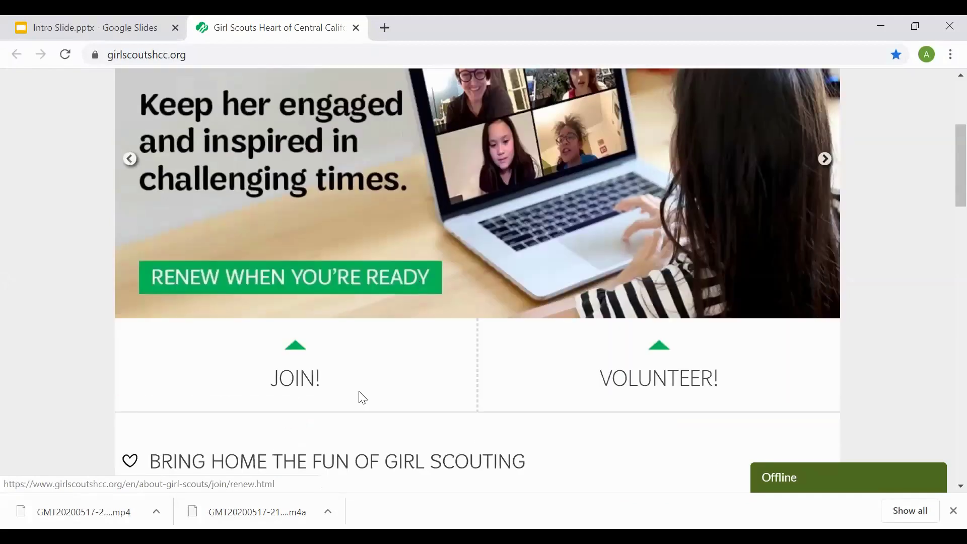
mouse_move(317, 388)
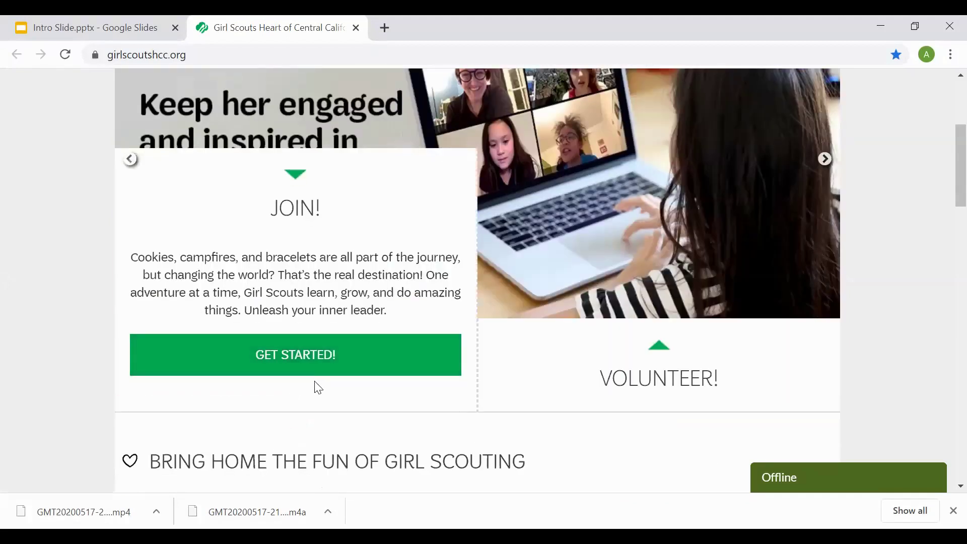
left_click(316, 360)
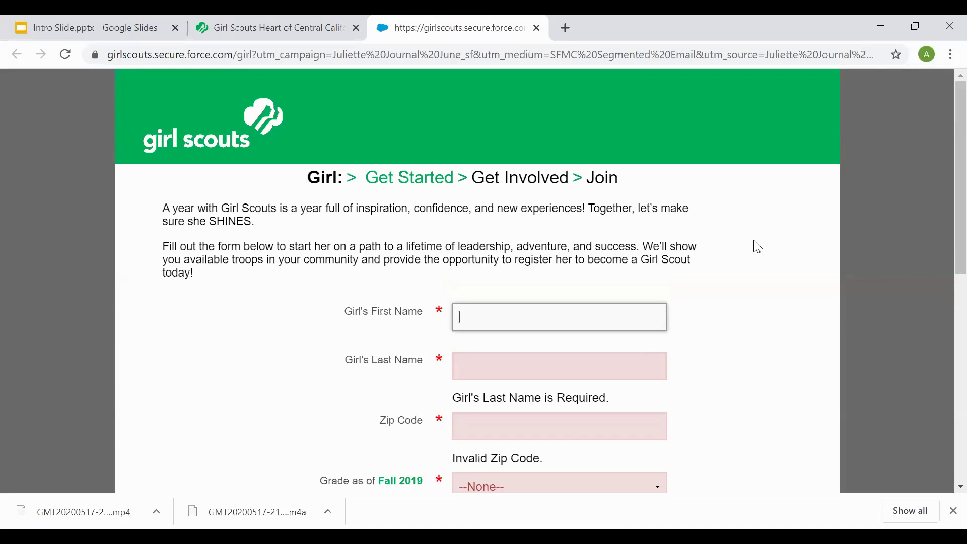
- Enter the girl's first name, last name and zip code in the registration form
scroll(798, 247, "down", 1)
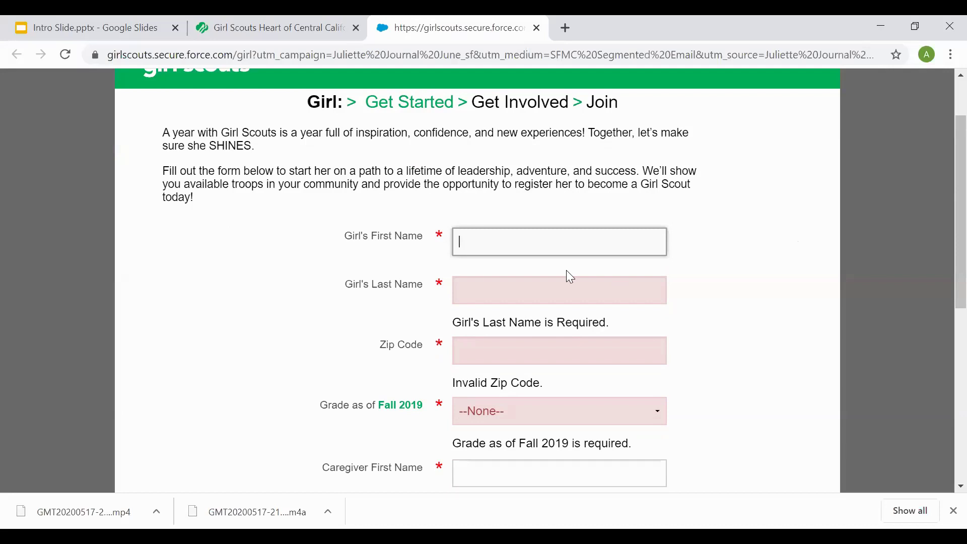
type("Daisy")
key("Tab")
type("Low")
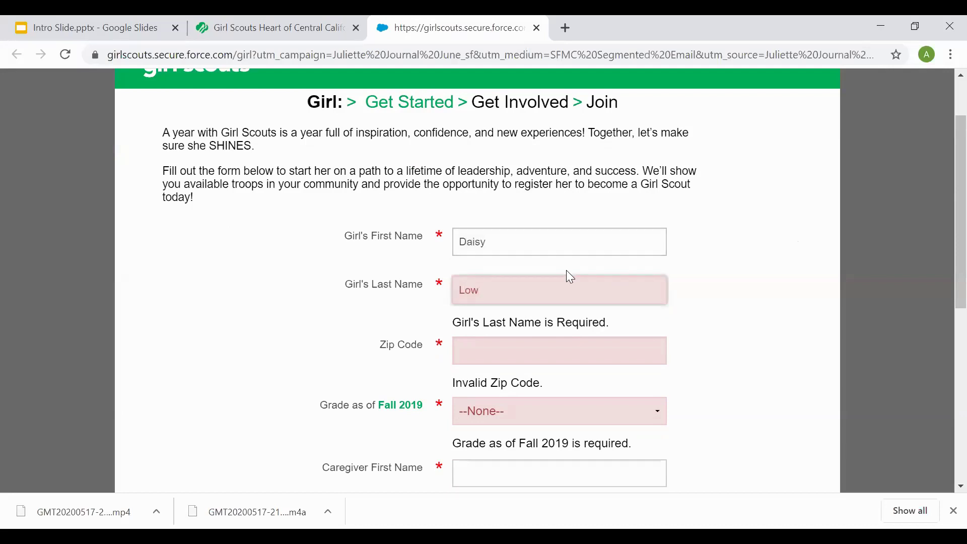
key("Tab")
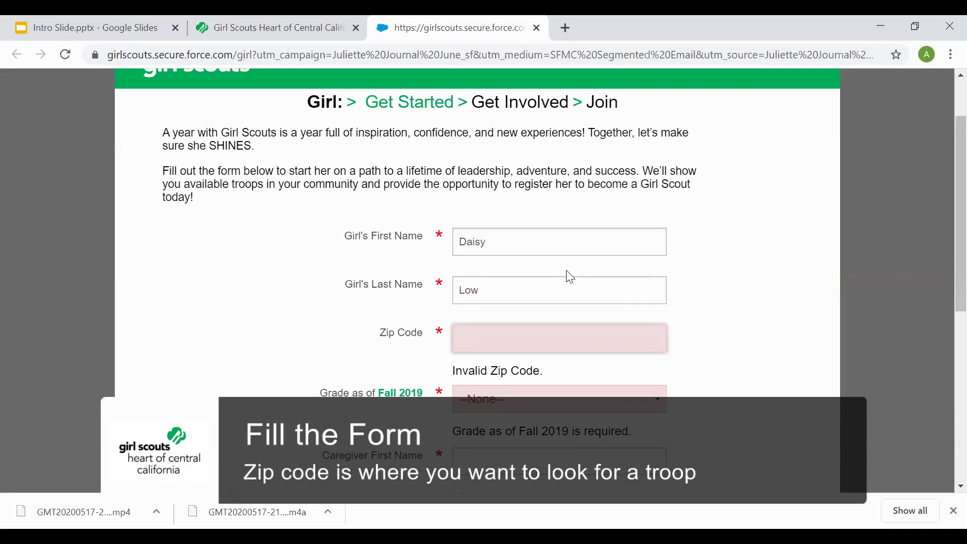
type("95819")
scroll(570, 276, "down", 3)
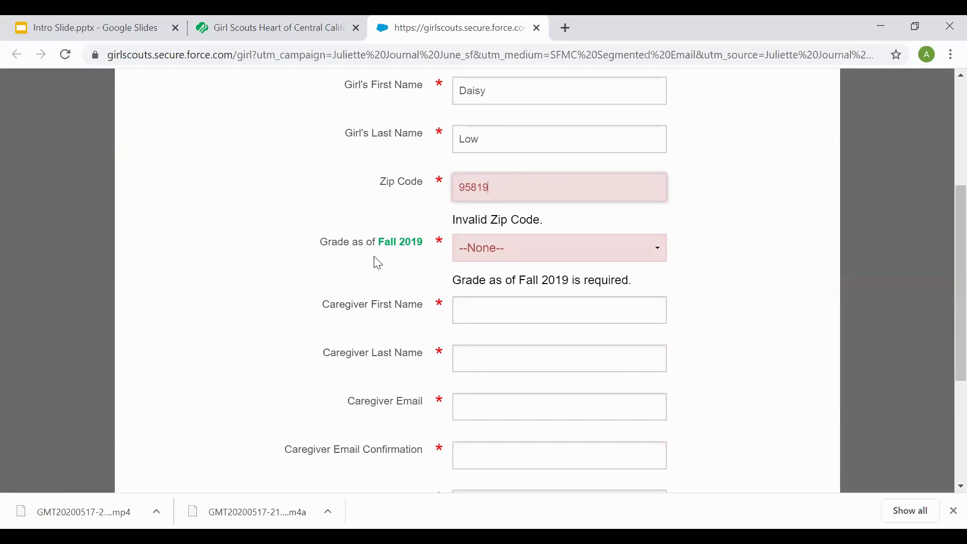
- Set the girl's grade to K
left_click(517, 252)
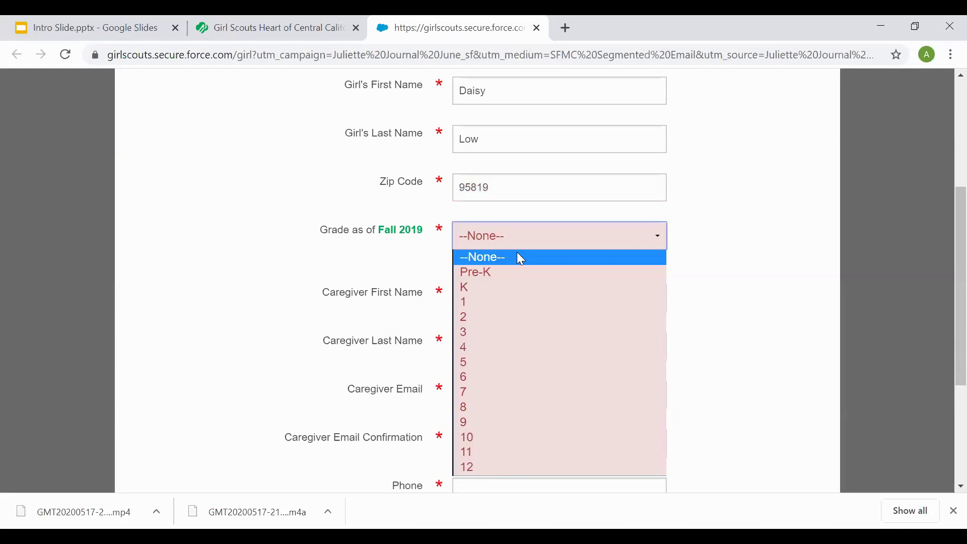
left_click(502, 288)
scroll(724, 260, "down", 3)
- Enter the caregiver's first and last name, correcting a typo in the first name
left_click(513, 151)
type("Julieete")
key("BackSpace")
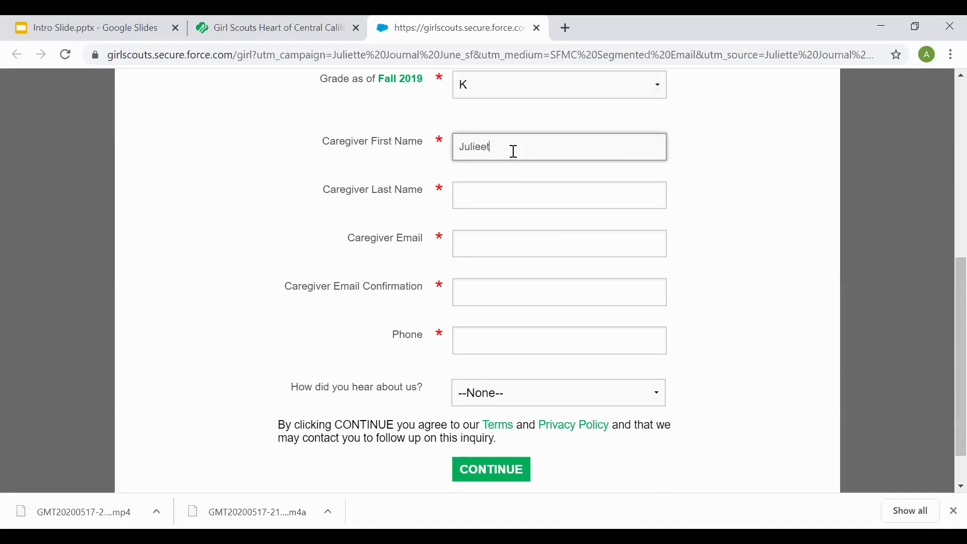
key("BackSpace")
key("BackSpace")
type("tte")
key("Tab")
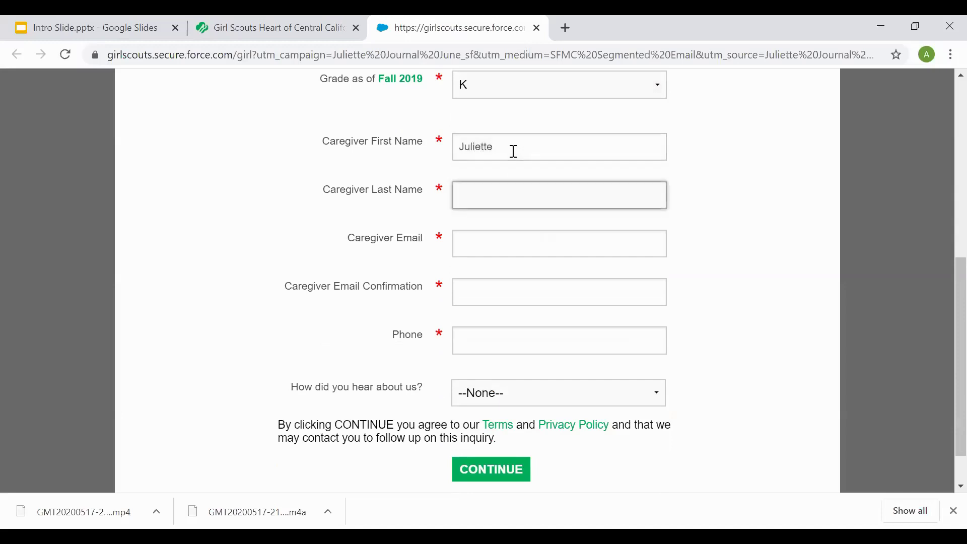
type("Low")
key("Tab")
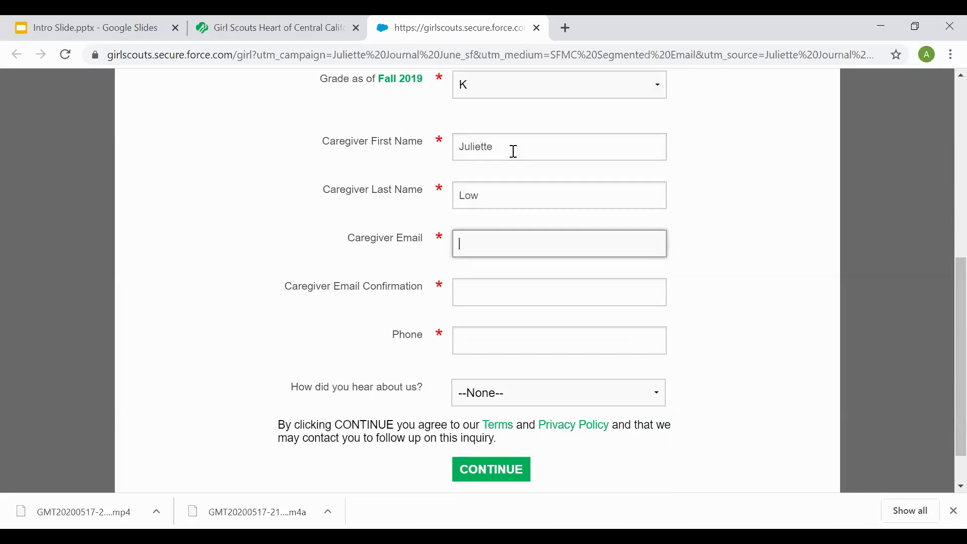
scroll(504, 467, "down", 1)
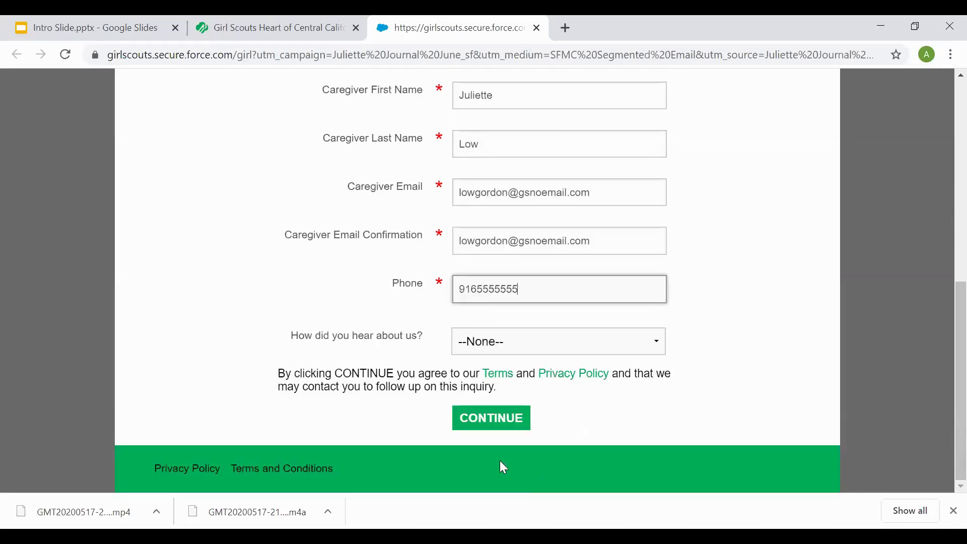
- Submit the girl's details and search for troops within a 5-mile radius
left_click(492, 419)
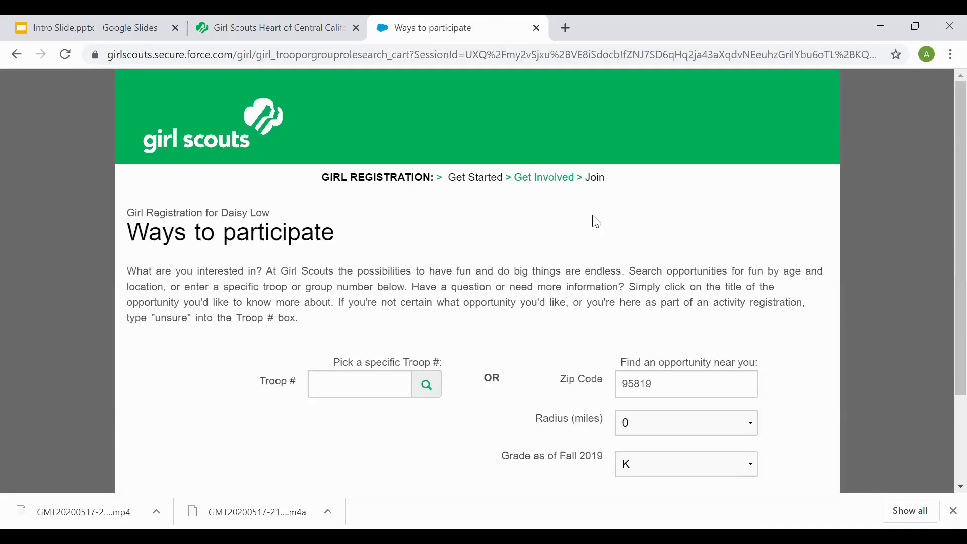
scroll(597, 222, "down", 3)
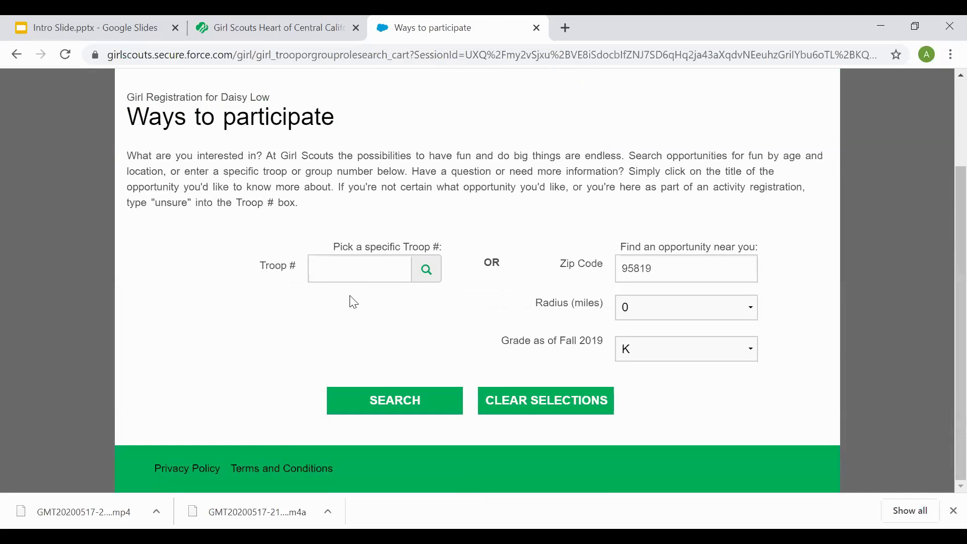
left_click(360, 270)
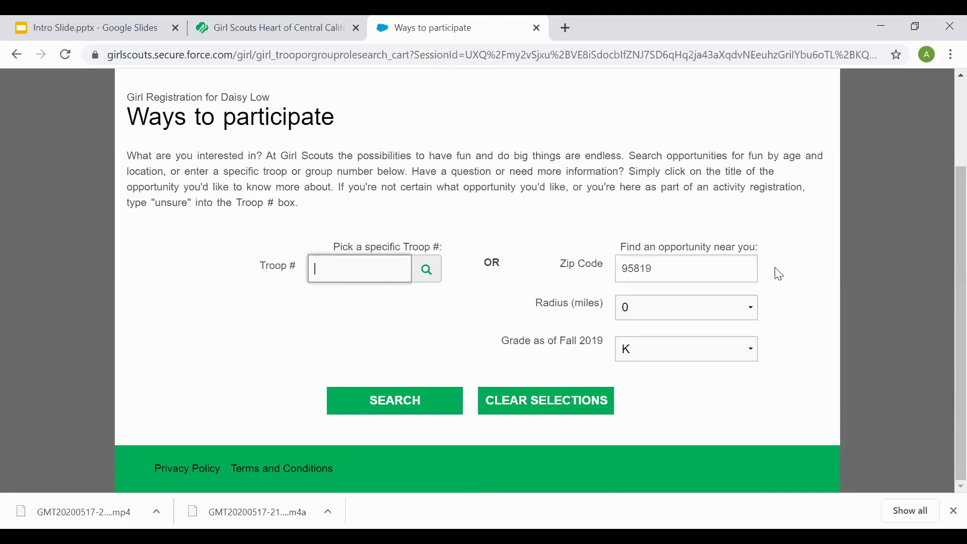
left_click(728, 312)
left_click(690, 346)
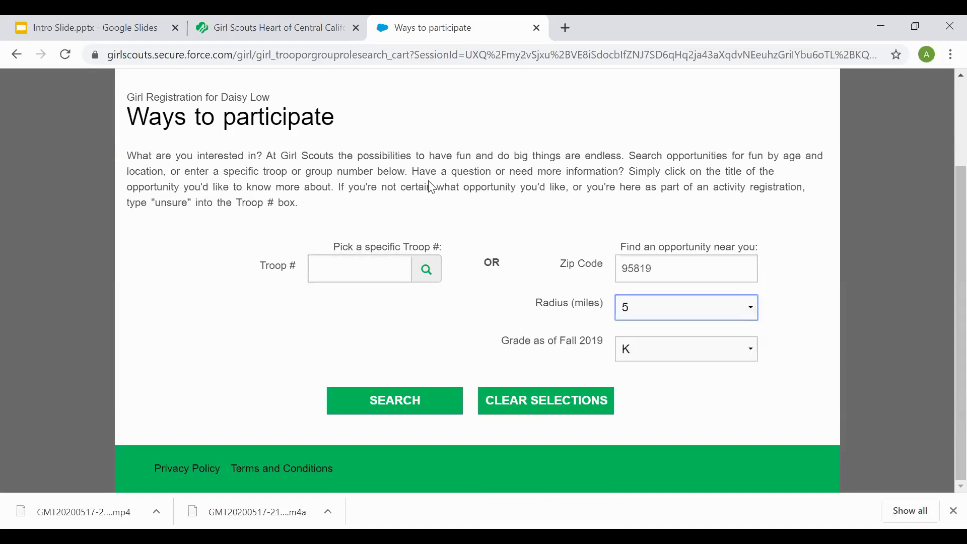
left_click(411, 406)
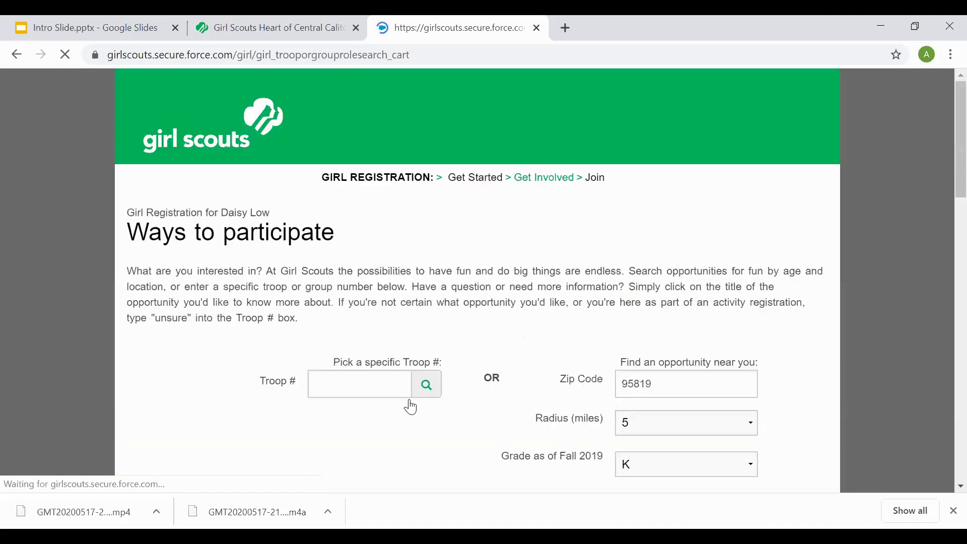
- Scroll to the Search Results listing K troops such as Forming Troop 1759 and New Troop 2554
scroll(533, 249, "down", 5)
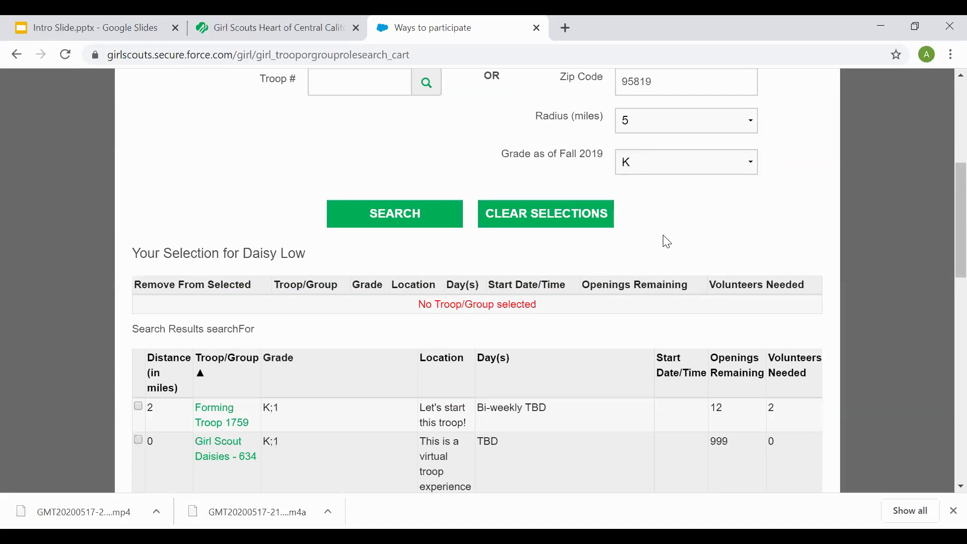
scroll(667, 242, "down", 3)
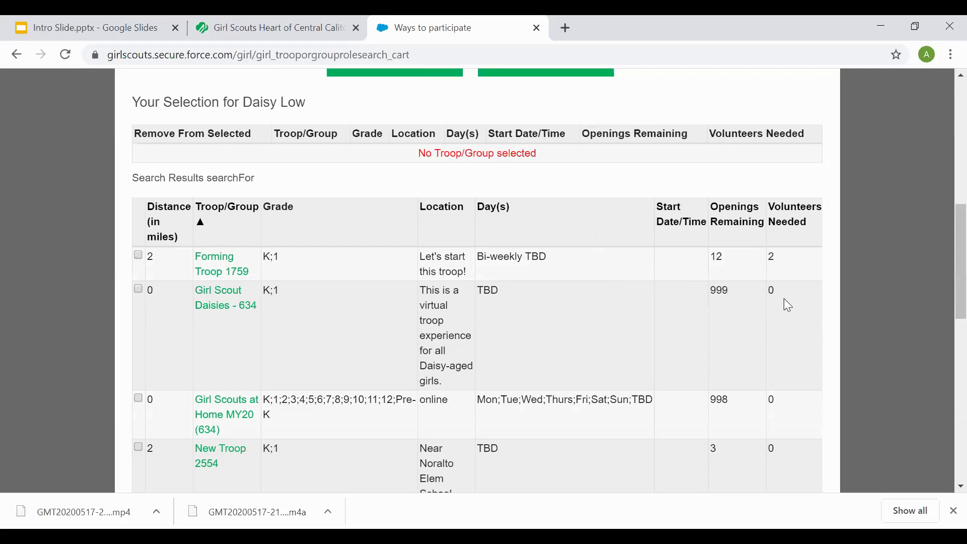
- Browse the result pages and tick New Troop 2554 as the girl's troop
scroll(551, 282, "down", 4)
scroll(548, 293, "down", 3)
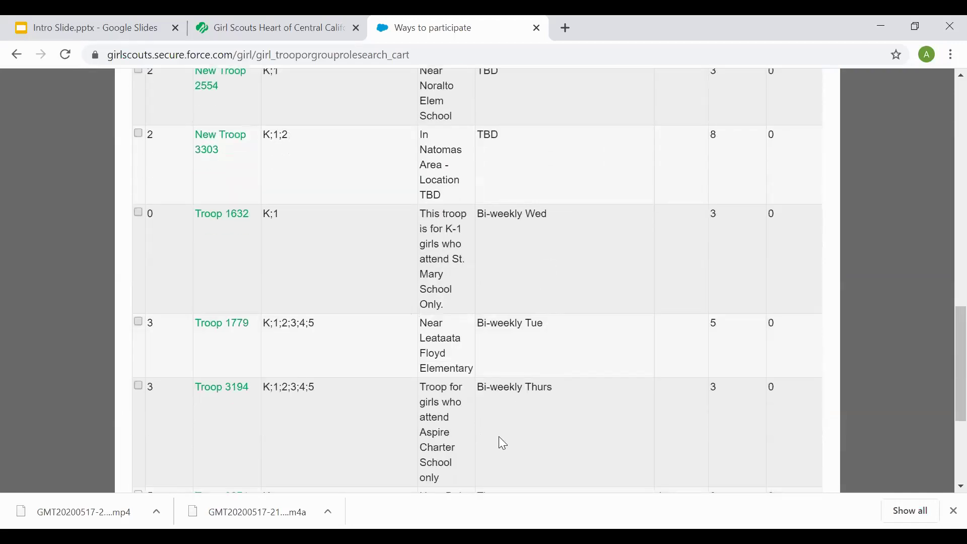
scroll(435, 348, "down", 5)
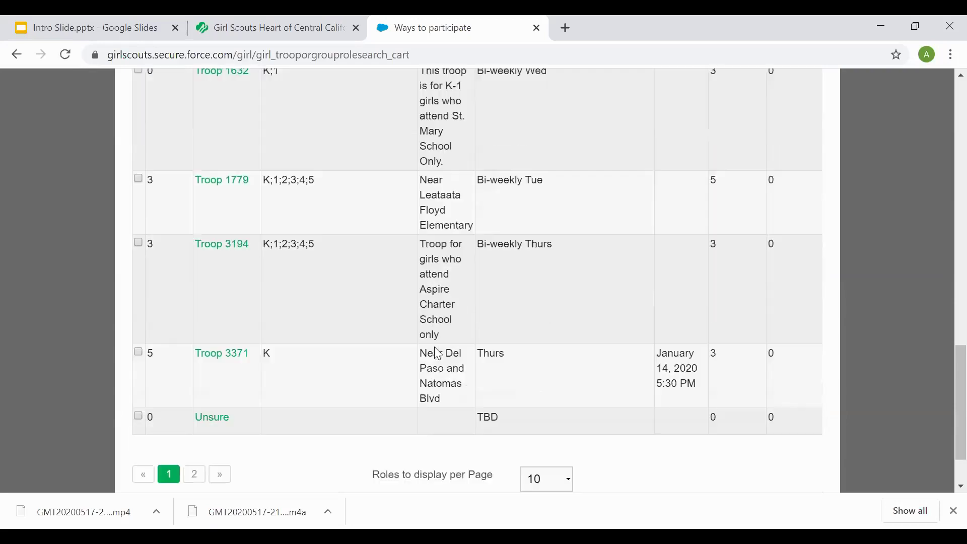
left_click(195, 401)
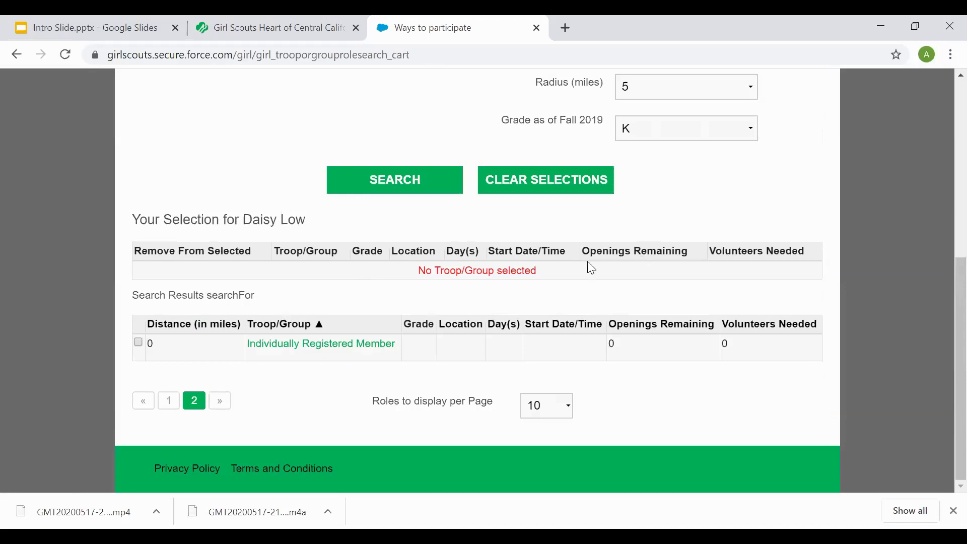
left_click(201, 399)
scroll(300, 326, "down", 3)
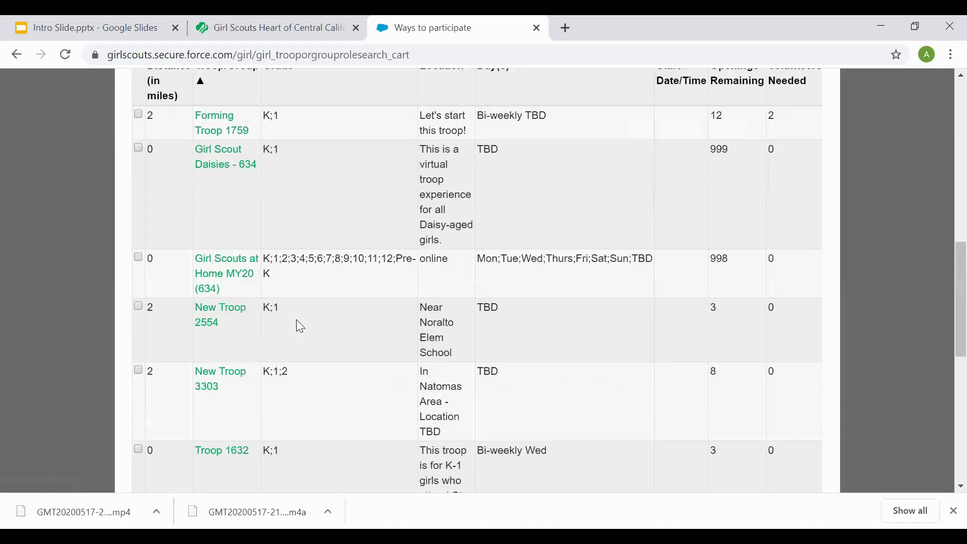
left_click(138, 306)
scroll(354, 298, "up", 2)
scroll(351, 292, "up", 4)
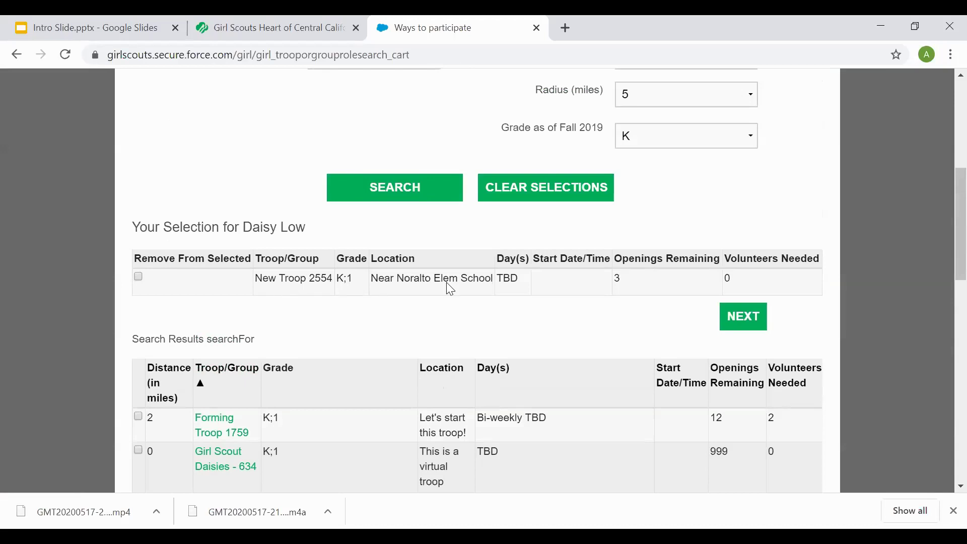
- Choose the $25.00 Girl Membership and set custodial care info to Parent
left_click(751, 317)
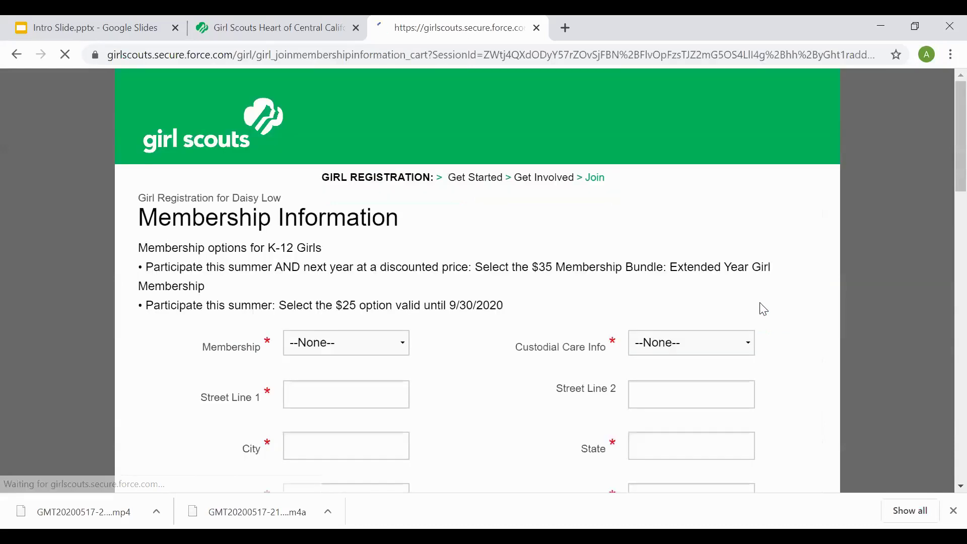
scroll(466, 254, "down", 2)
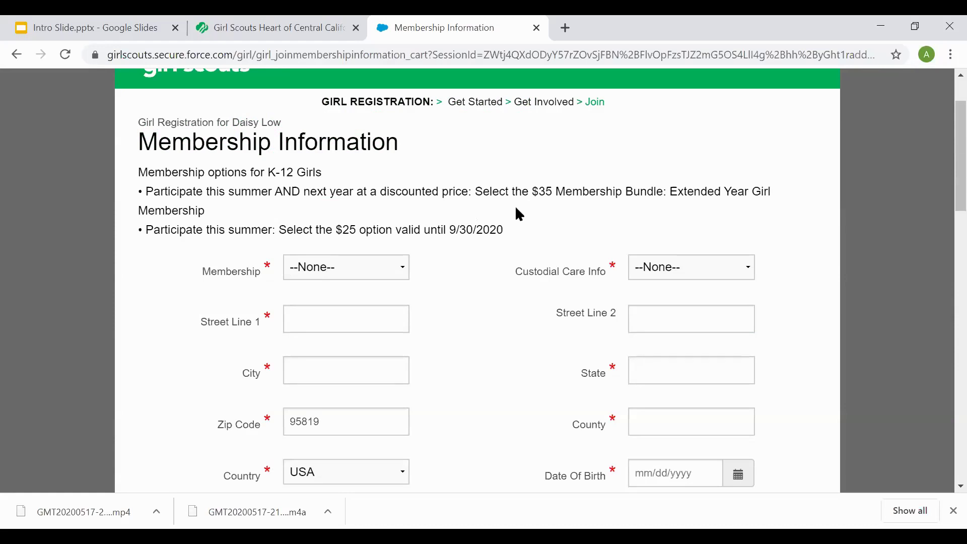
scroll(453, 197, "down", 2)
left_click(402, 197)
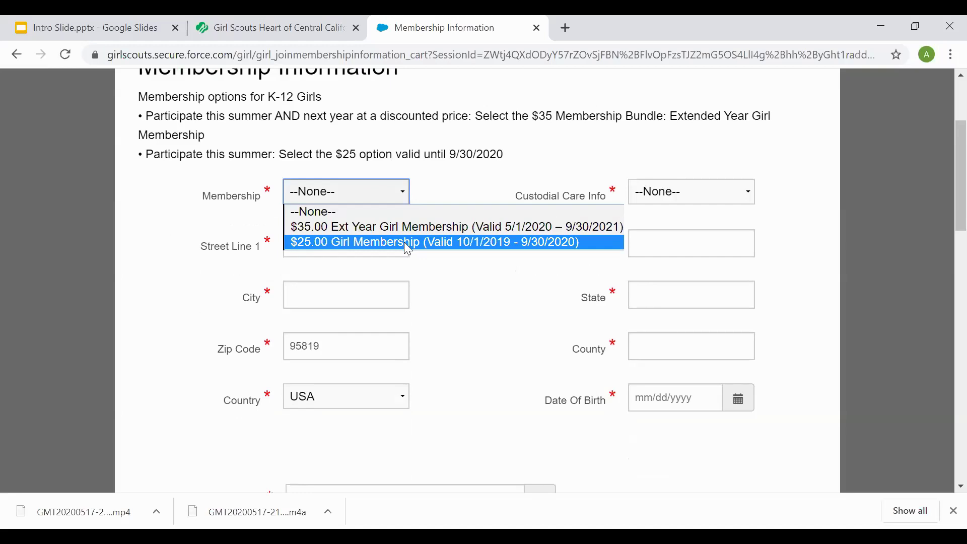
left_click(406, 242)
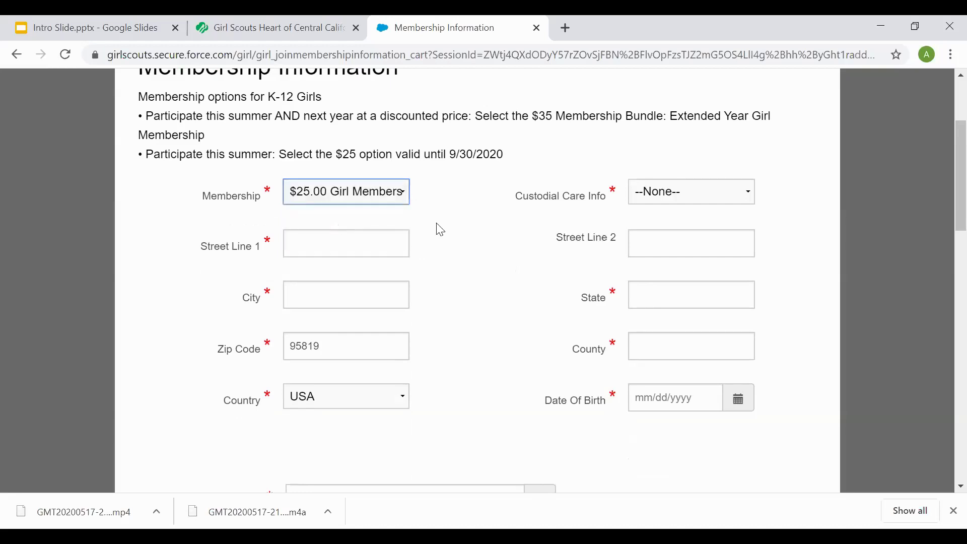
left_click(742, 200)
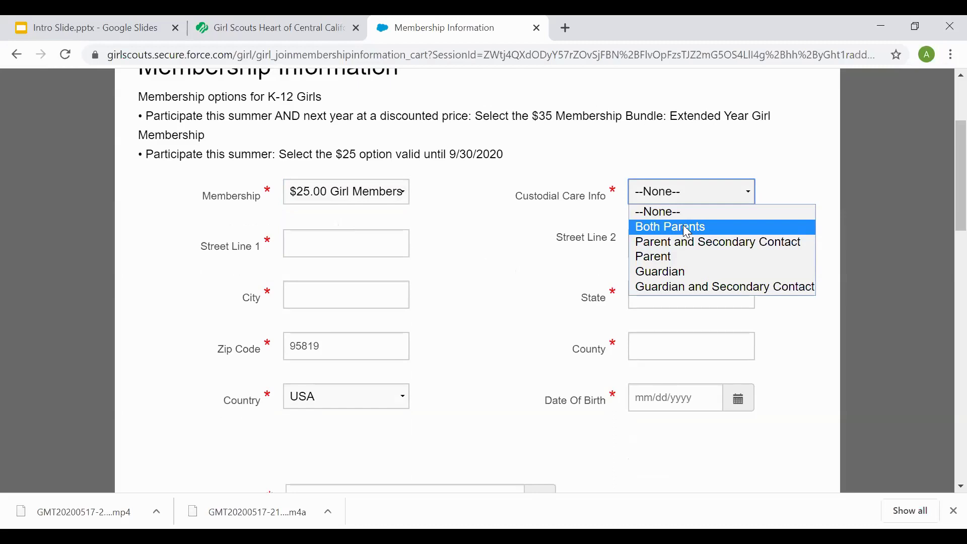
left_click(687, 256)
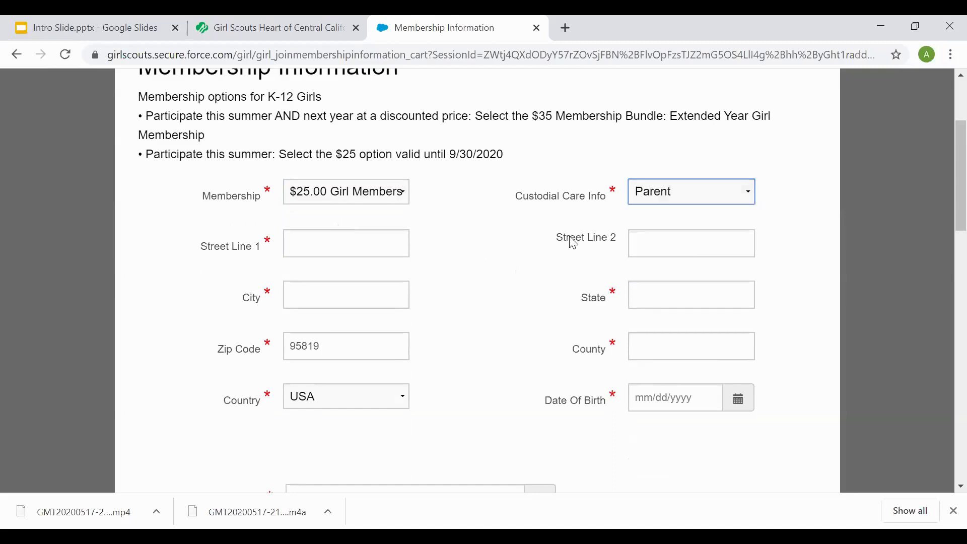
- Fill in the girl's street address and birth date 01/01/2015
scroll(293, 164, "down", 3)
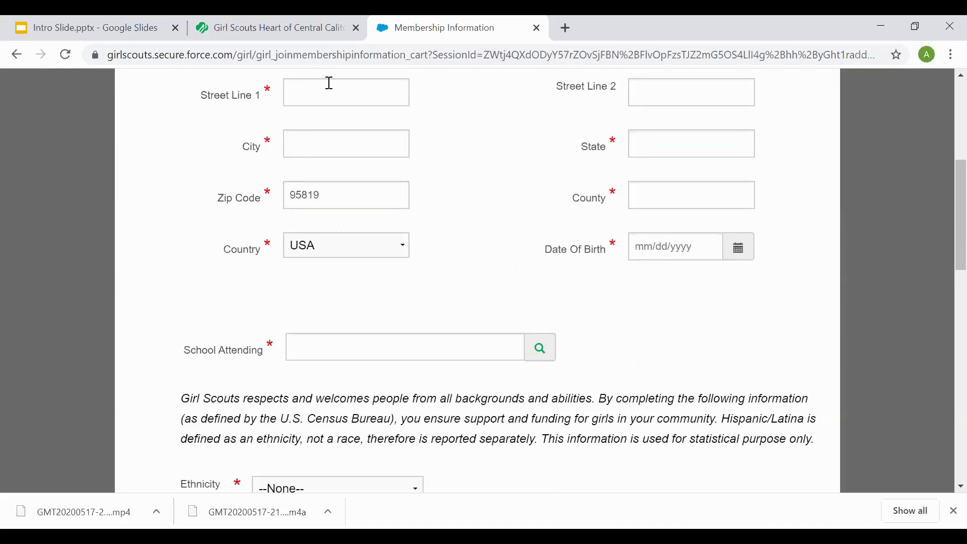
key("Tab")
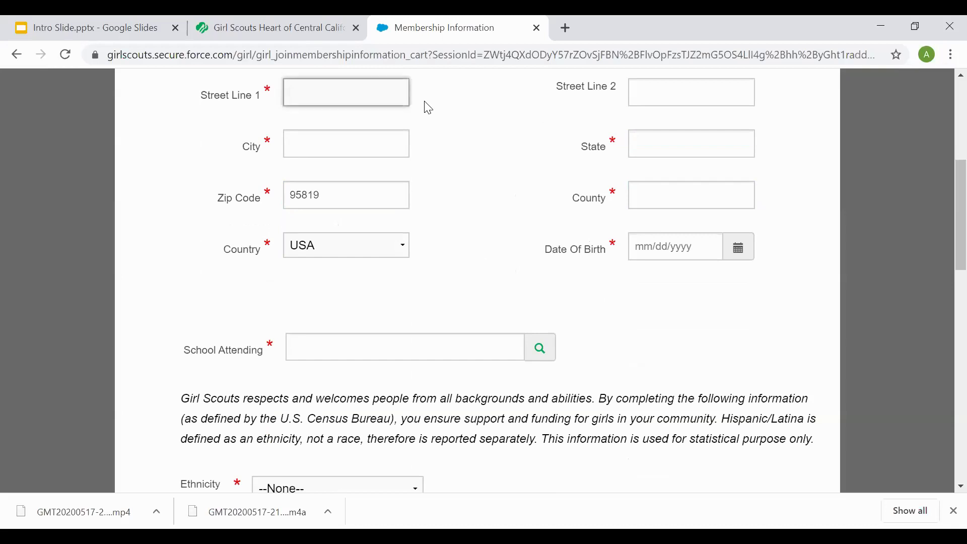
type("6601 Elvas ave")
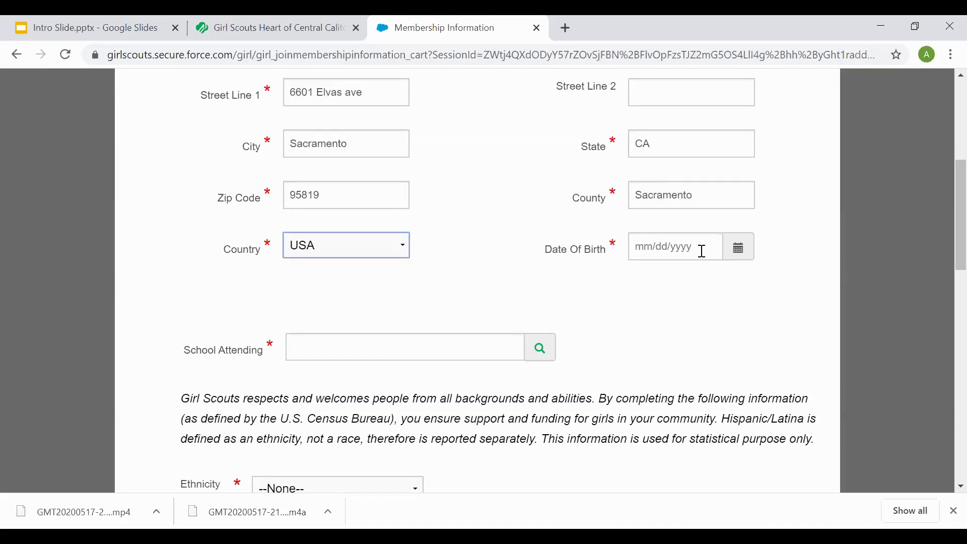
left_click(703, 251)
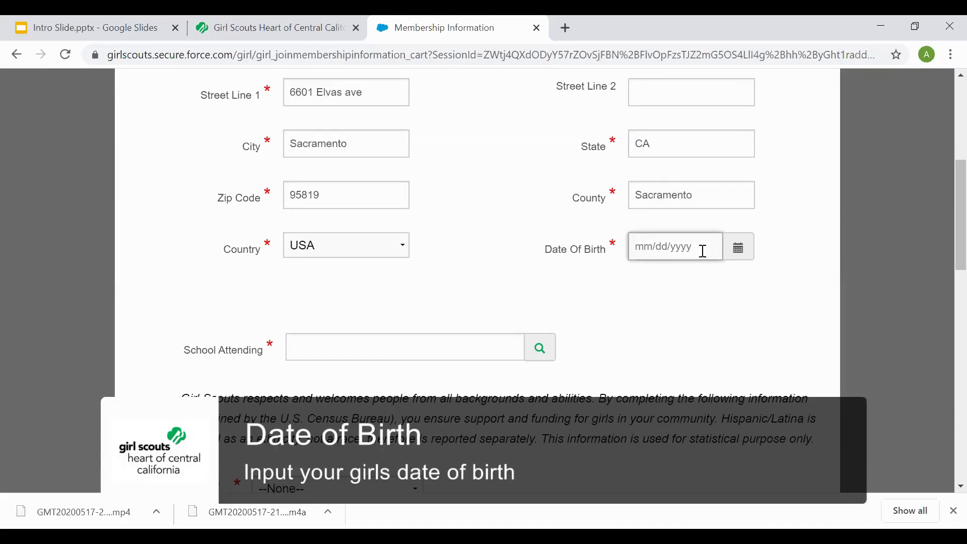
type("01/01/2015")
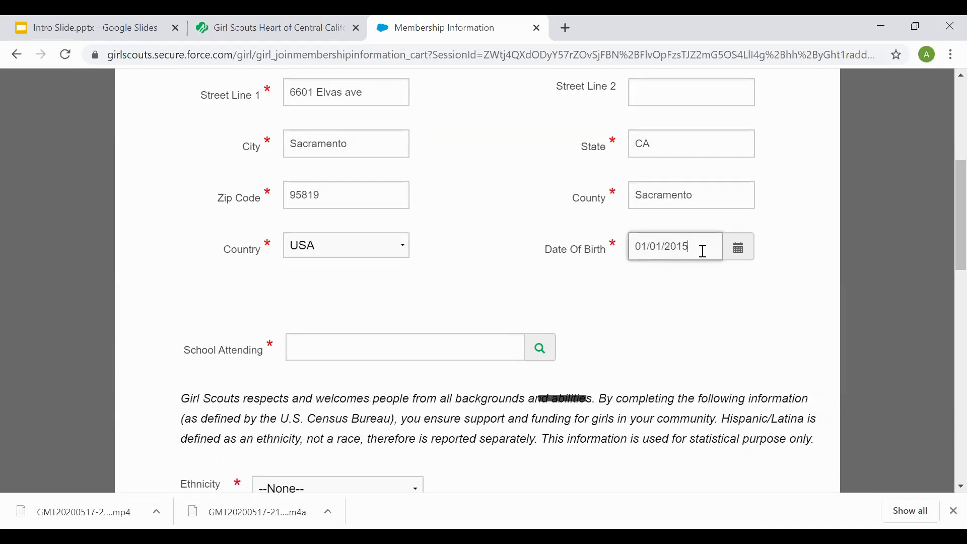
- Search School Attending for 'jospeh'
scroll(554, 262, "down", 1)
left_click(382, 271)
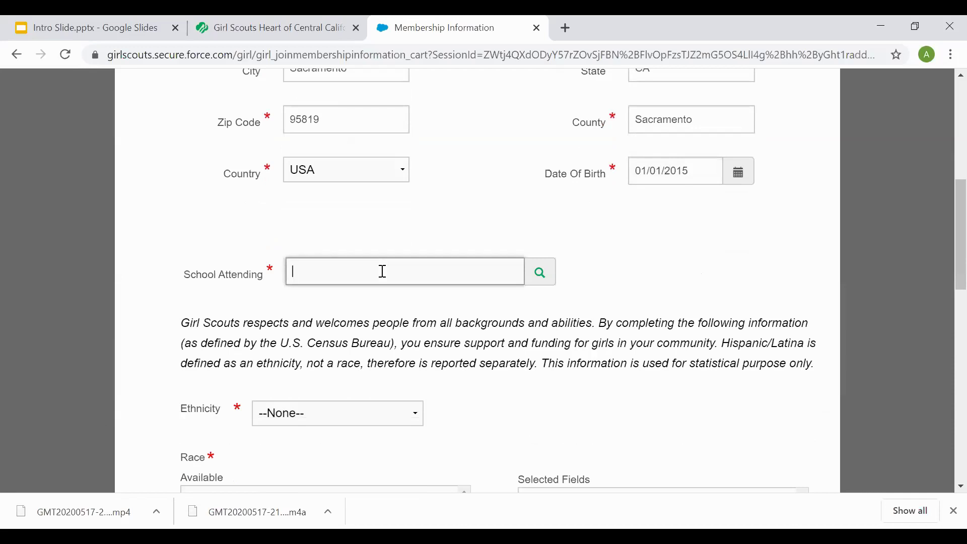
type("jospeh")
left_click(537, 277)
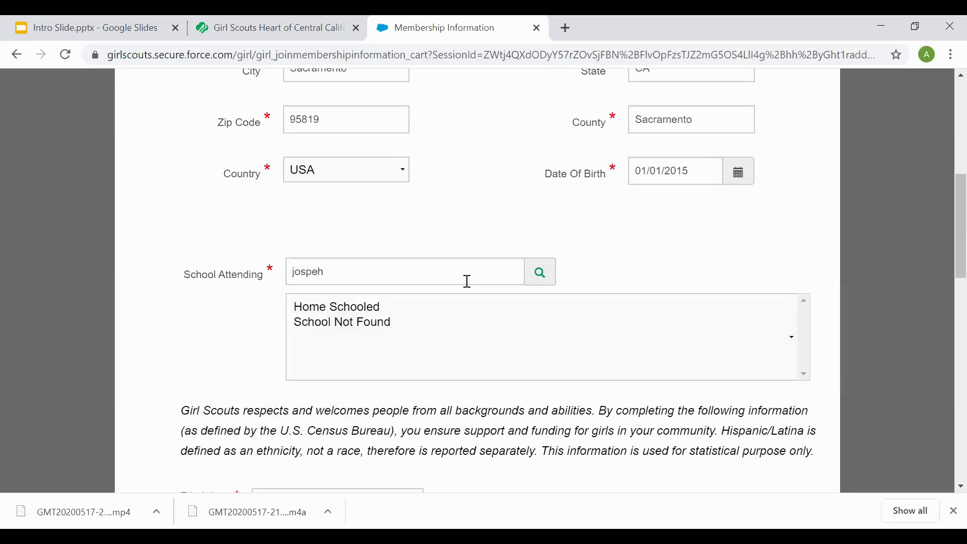
- Pick School Not Found and set ethnicity to 'I choose not to share'
left_click(347, 325)
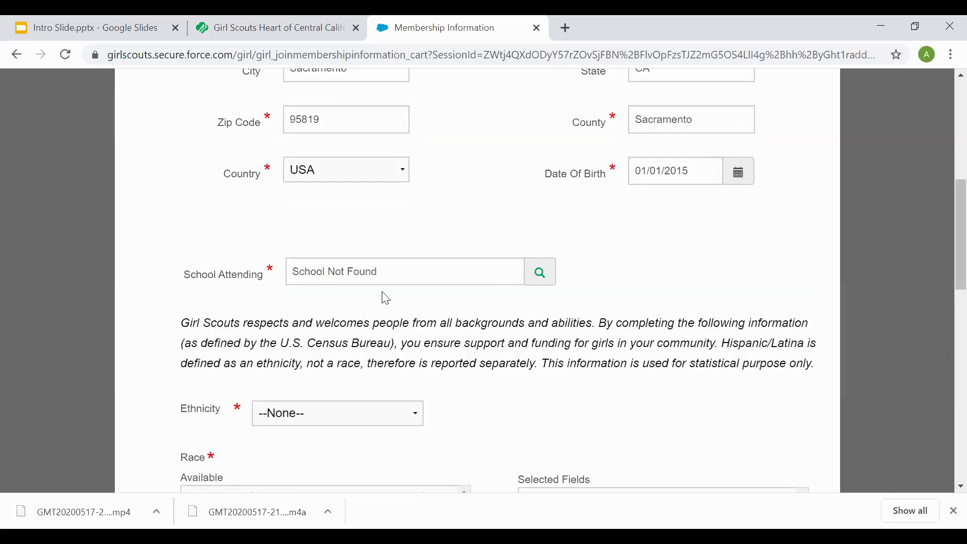
scroll(386, 298, "down", 4)
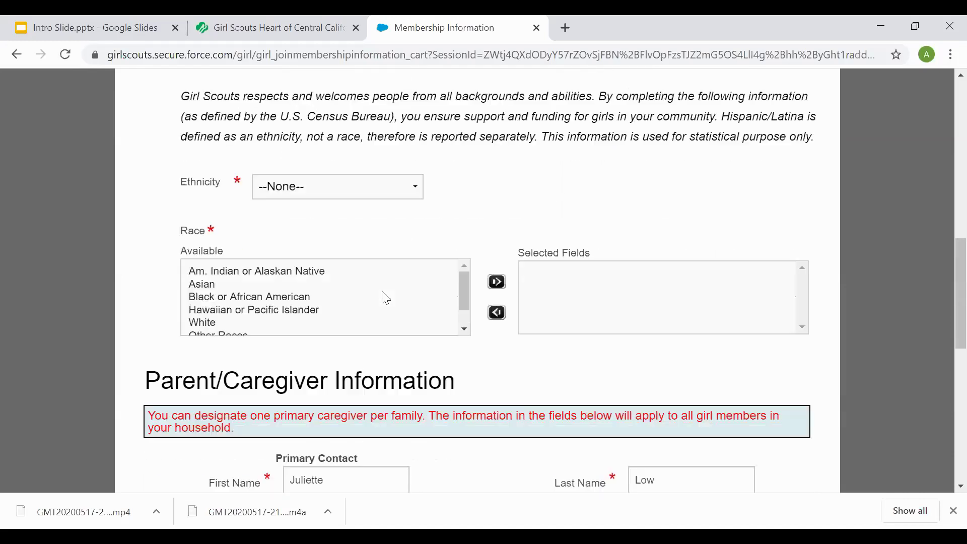
left_click(422, 187)
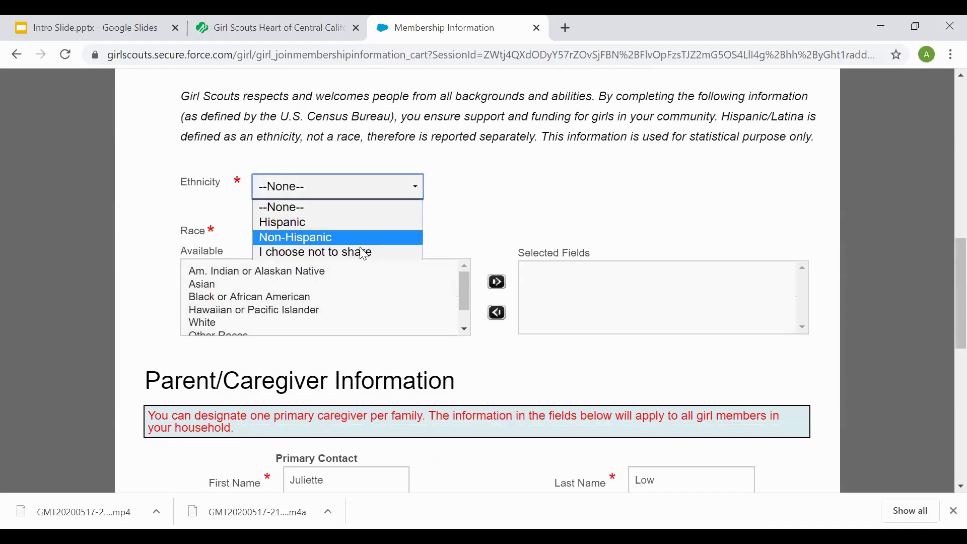
left_click(359, 253)
scroll(302, 217, "down", 2)
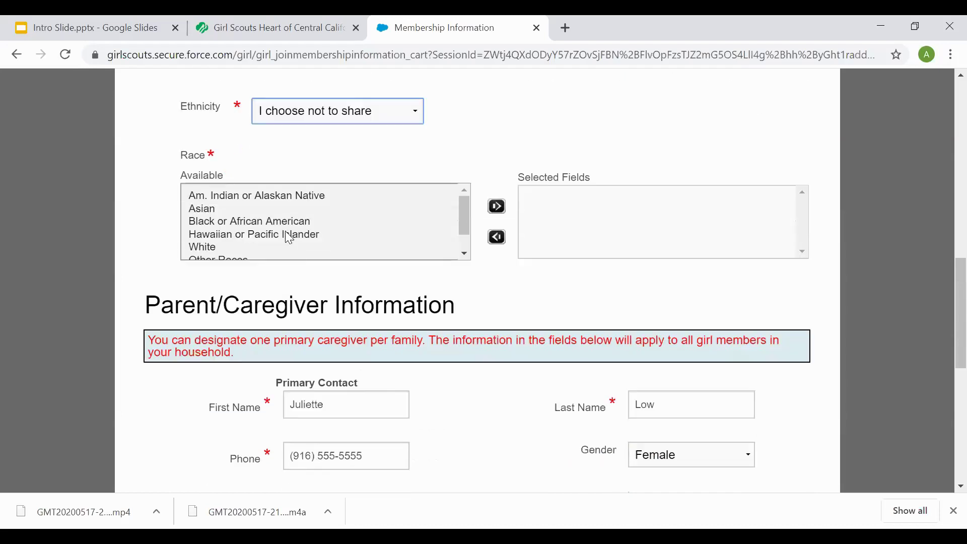
scroll(280, 207, "down", 1)
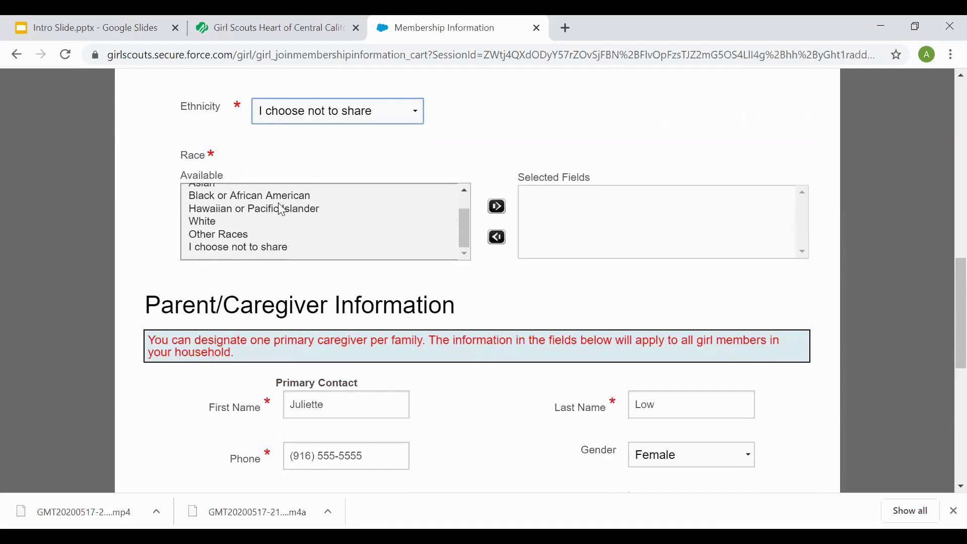
- Add 'I choose not to share' to the selected races and copy the girl's address for the caregiver
left_click(272, 250)
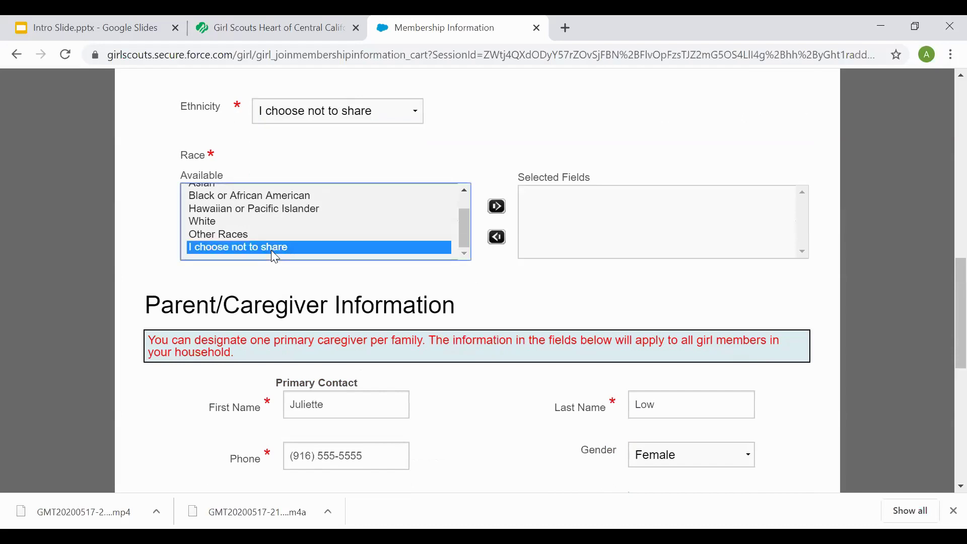
left_click(498, 206)
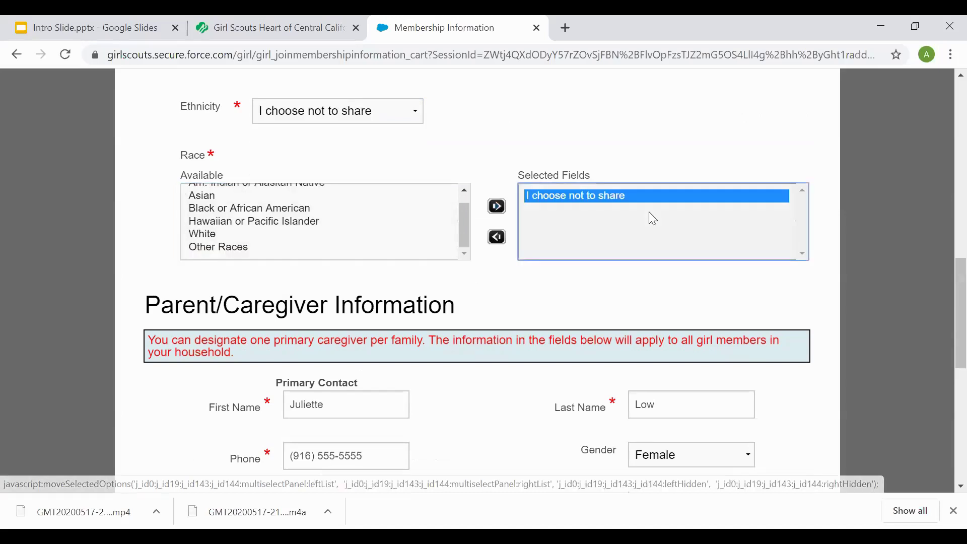
scroll(650, 214, "down", 3)
scroll(653, 218, "down", 2)
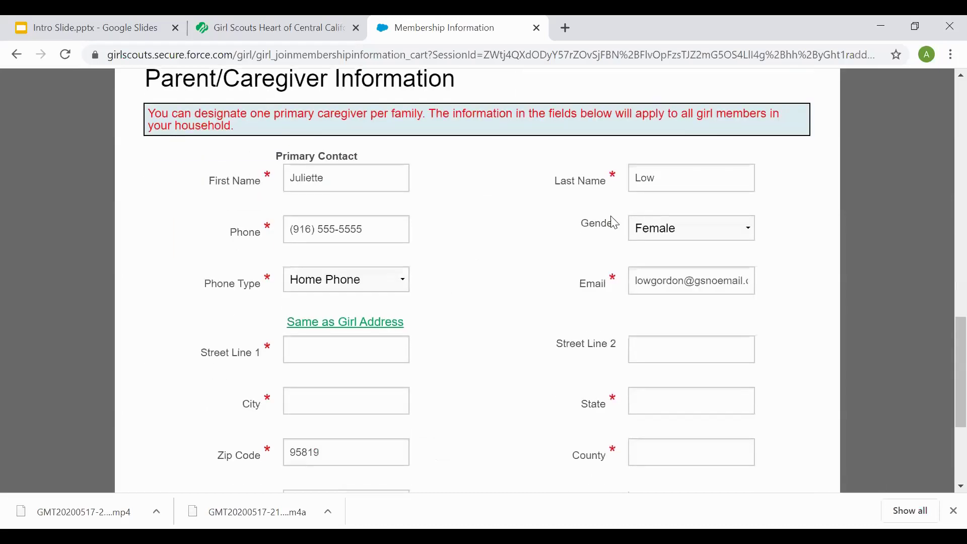
left_click(363, 322)
scroll(519, 242, "down", 4)
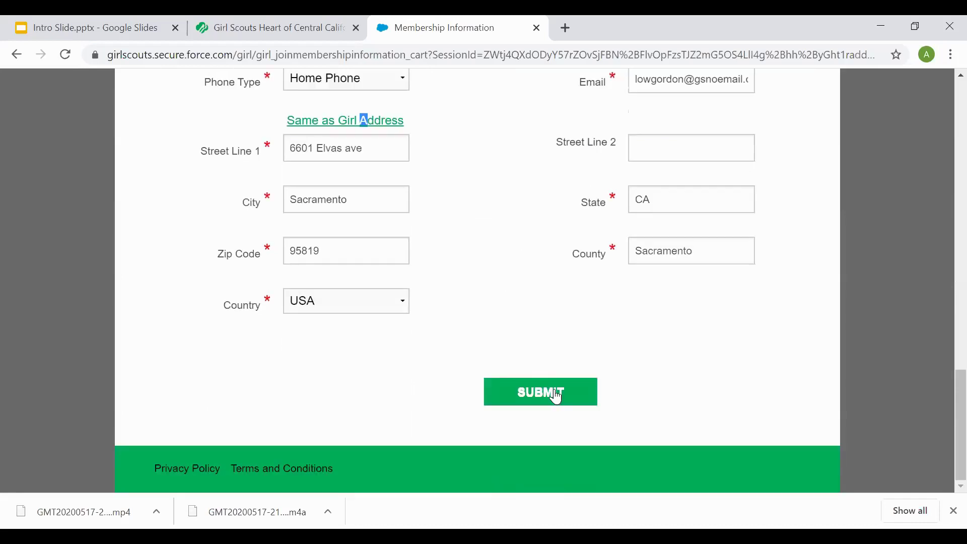
- Submit the membership form and check out with Request Financial Aid left unticked
left_click(555, 395)
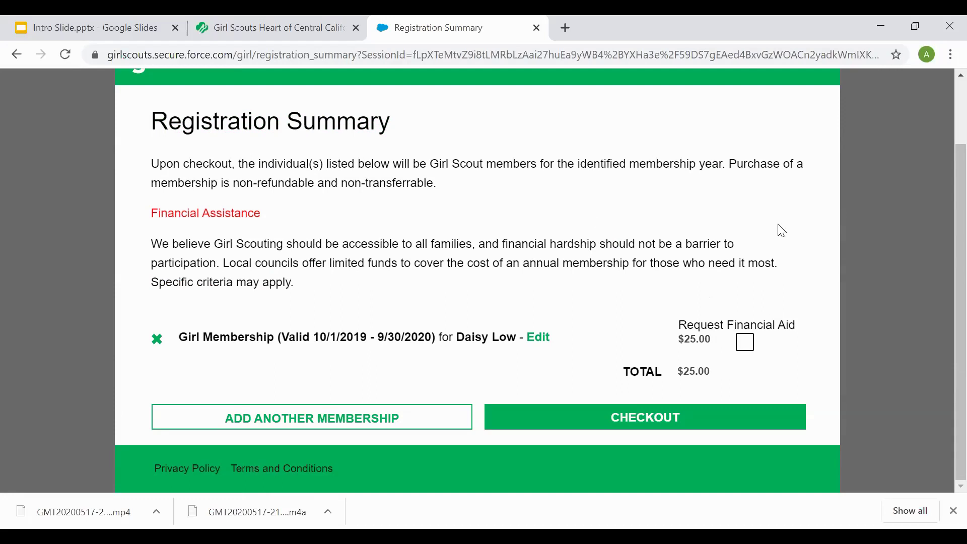
left_click(750, 345)
left_click(740, 347)
left_click(630, 423)
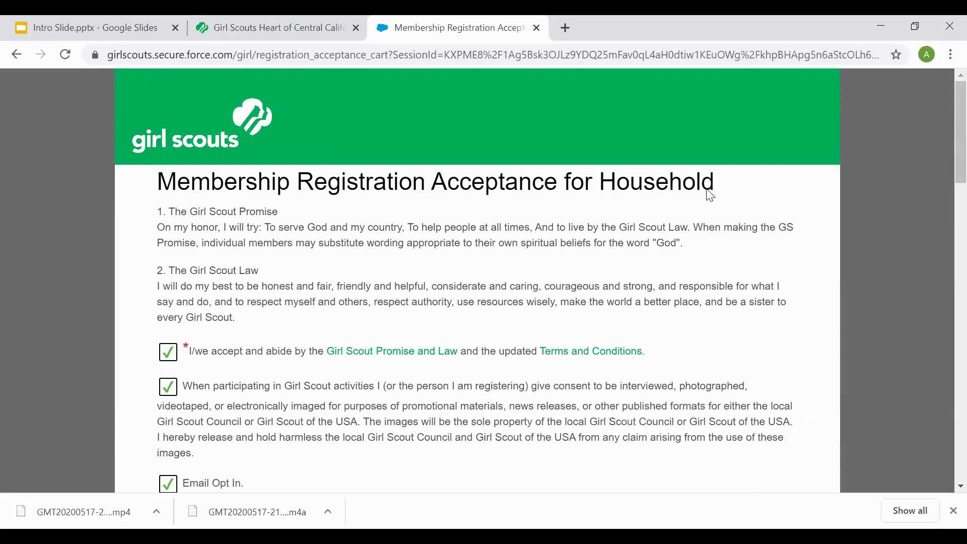
- Read through the household acceptance terms and submit them
scroll(469, 213, "down", 2)
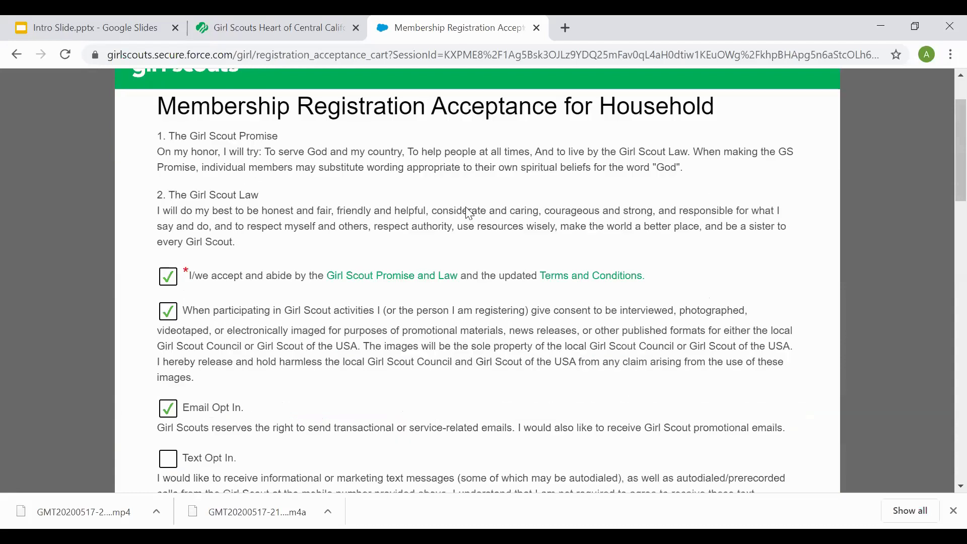
scroll(468, 213, "down", 3)
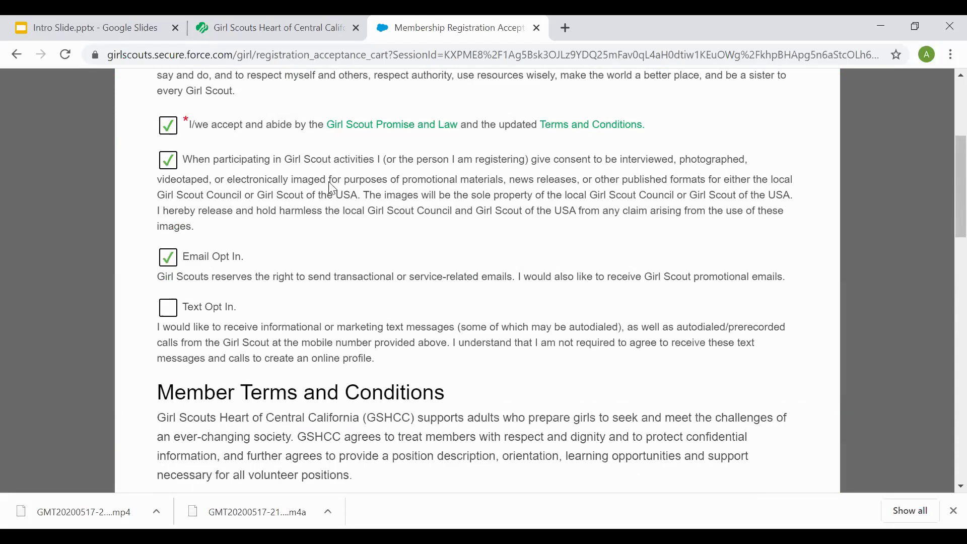
scroll(332, 188, "down", 10)
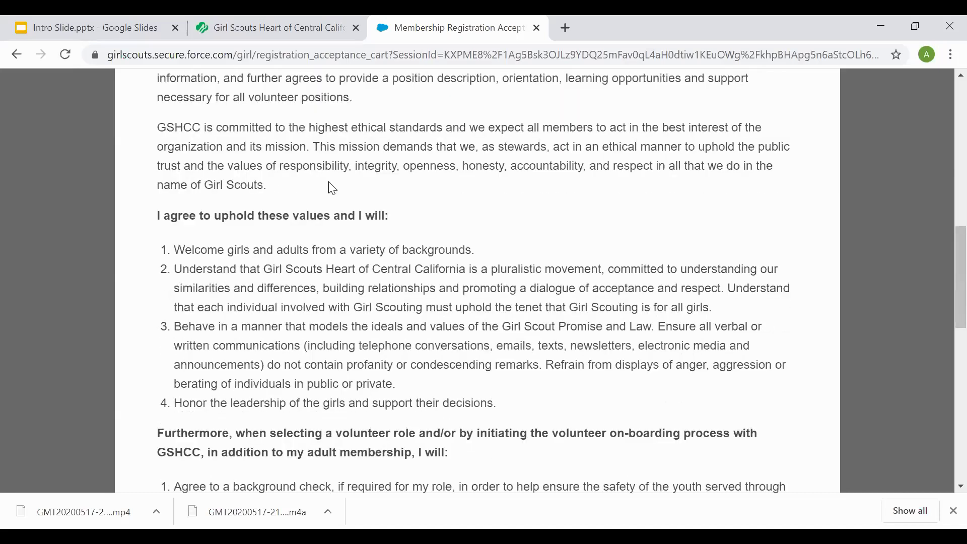
scroll(333, 188, "down", 6)
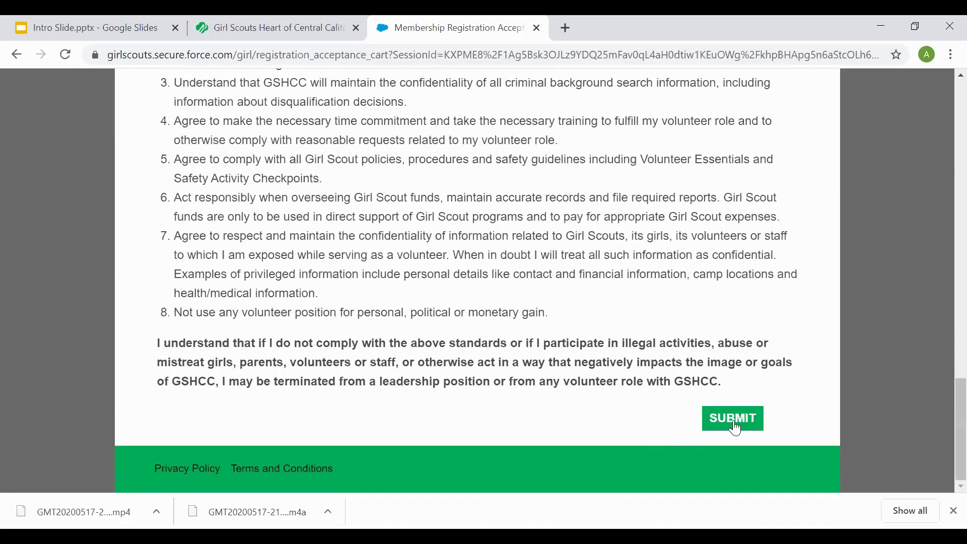
left_click(734, 427)
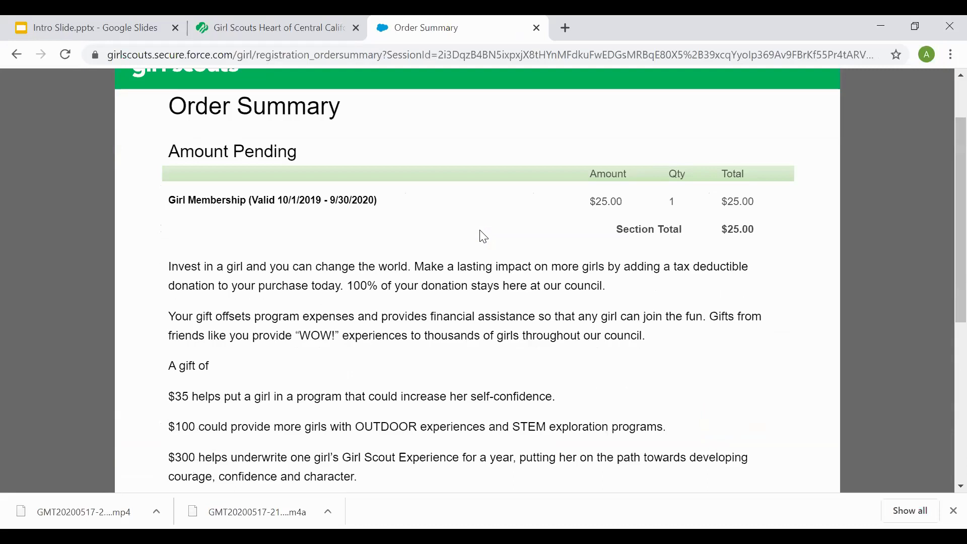
scroll(484, 236, "down", 1)
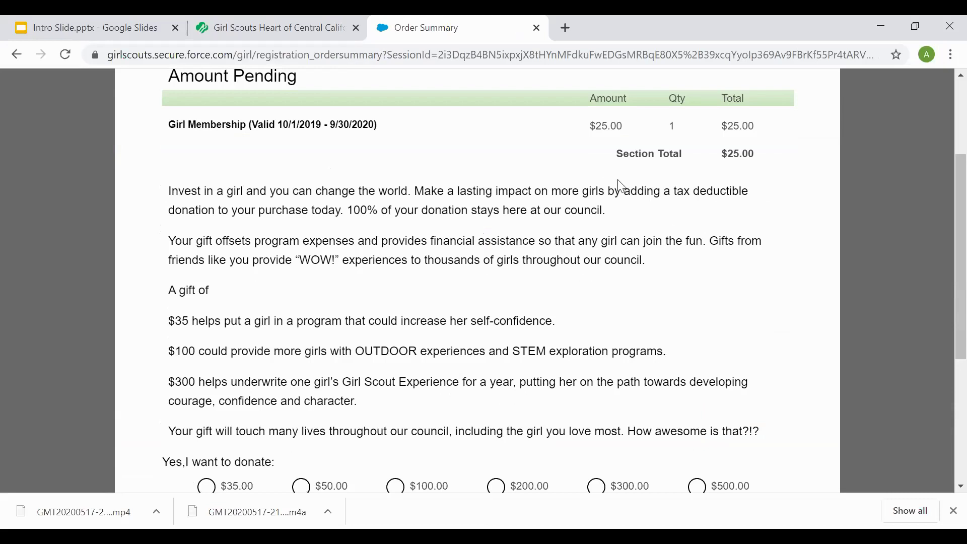
scroll(621, 186, "down", 1)
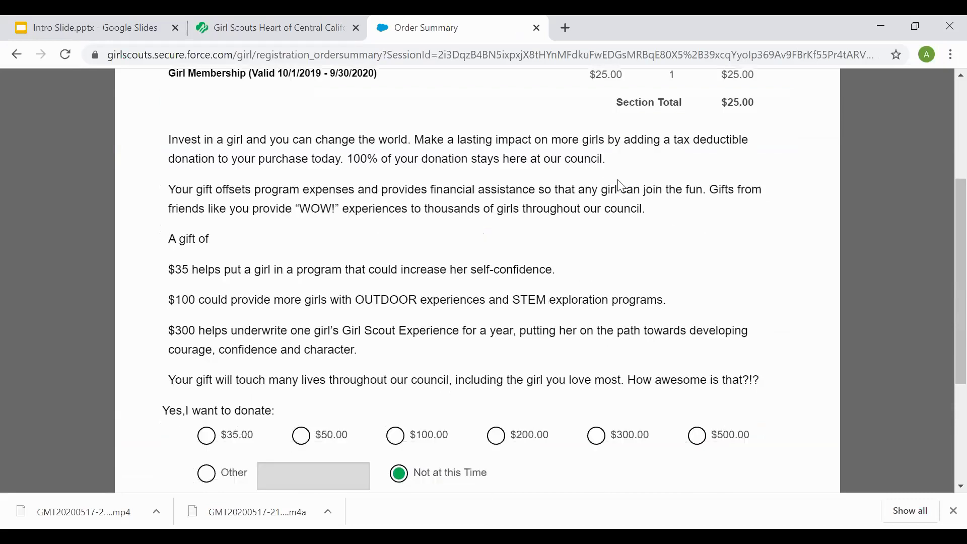
scroll(621, 186, "up", 1)
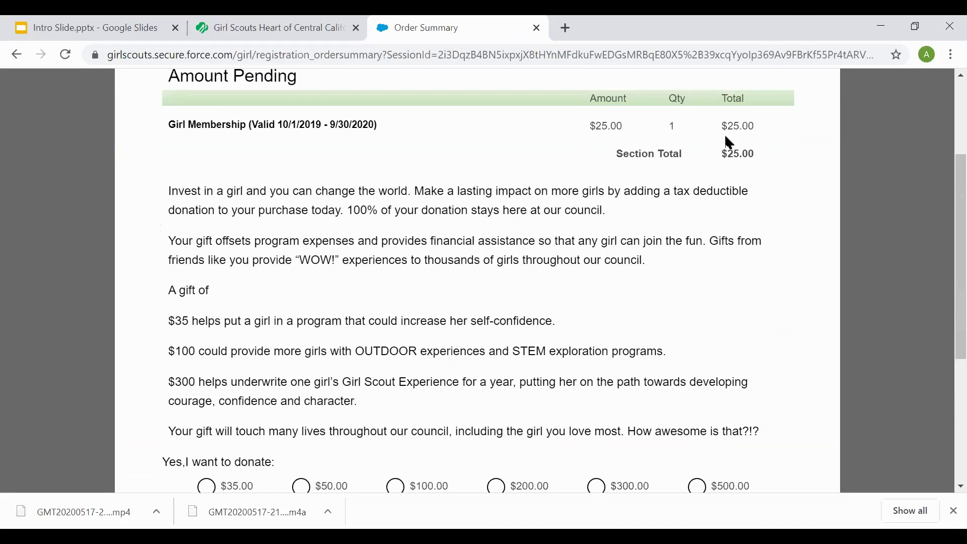
scroll(689, 222, "down", 1)
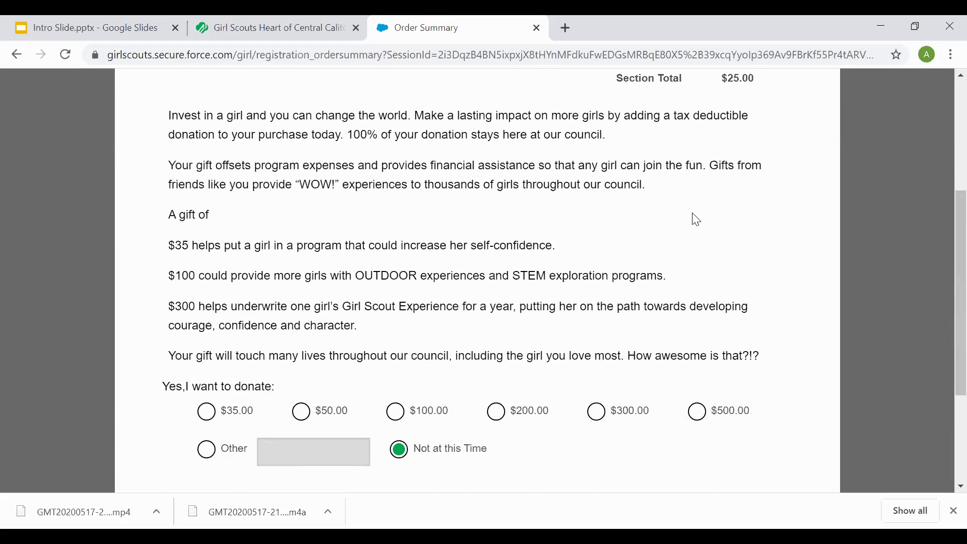
scroll(695, 219, "down", 3)
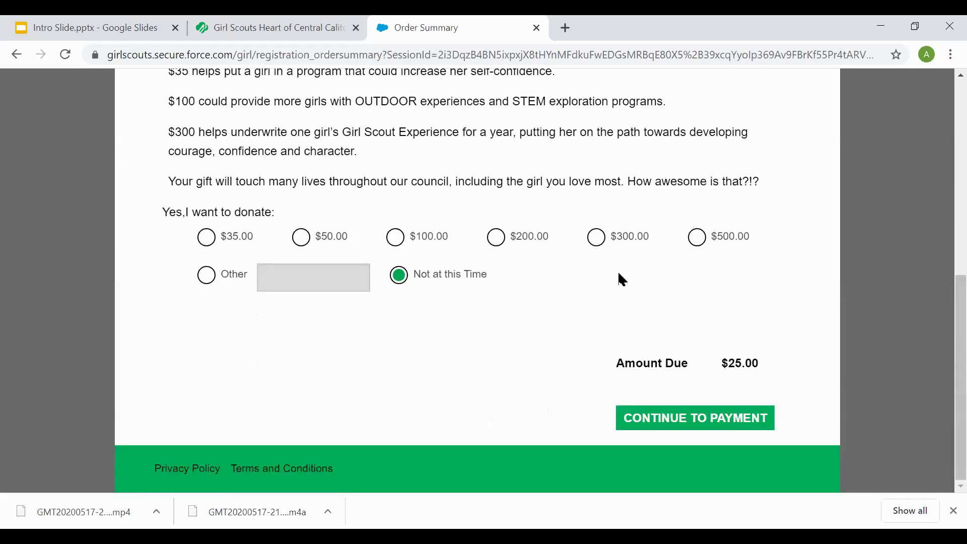
- Proceed to Payment Information and copy the mailing address into the billing address fields
left_click(660, 415)
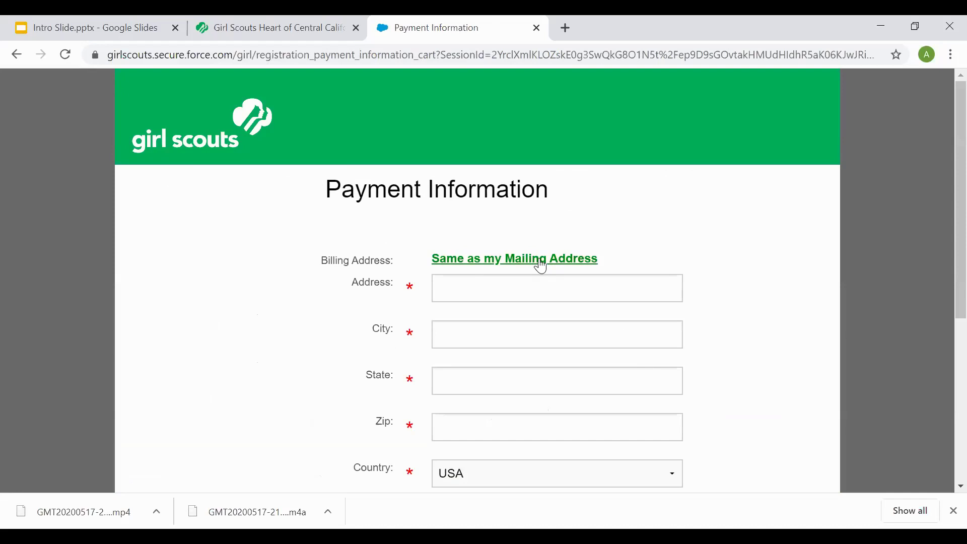
left_click(541, 260)
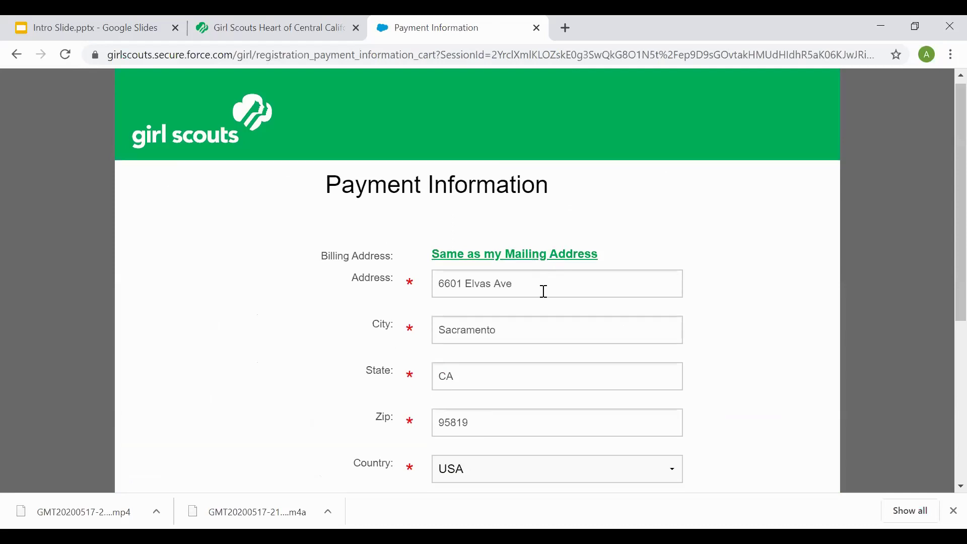
scroll(544, 291, "down", 4)
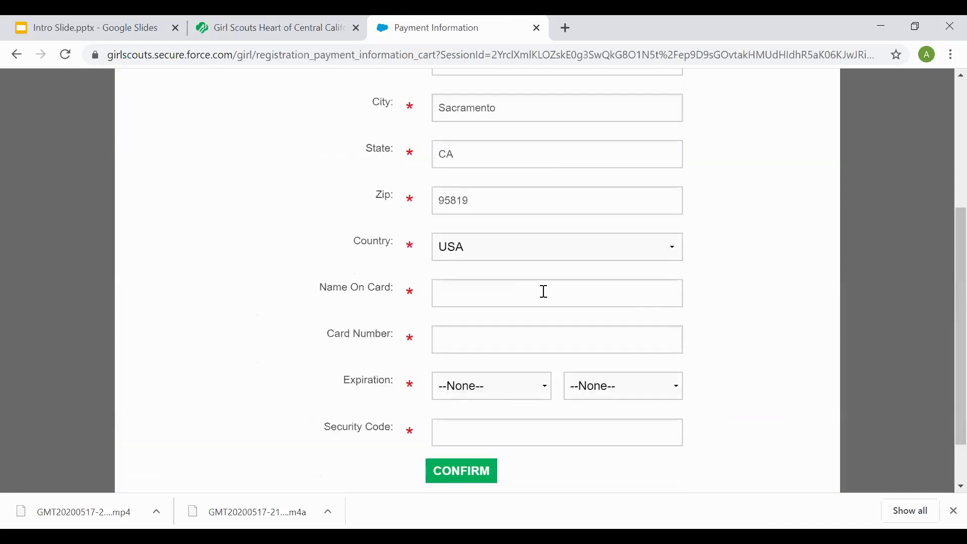